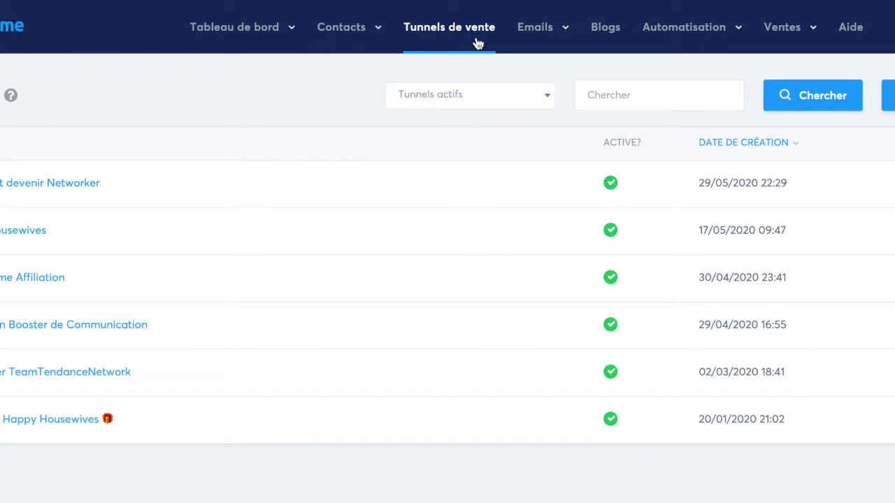
{"action": "mouse_move", "coordinate": [533, 32]}
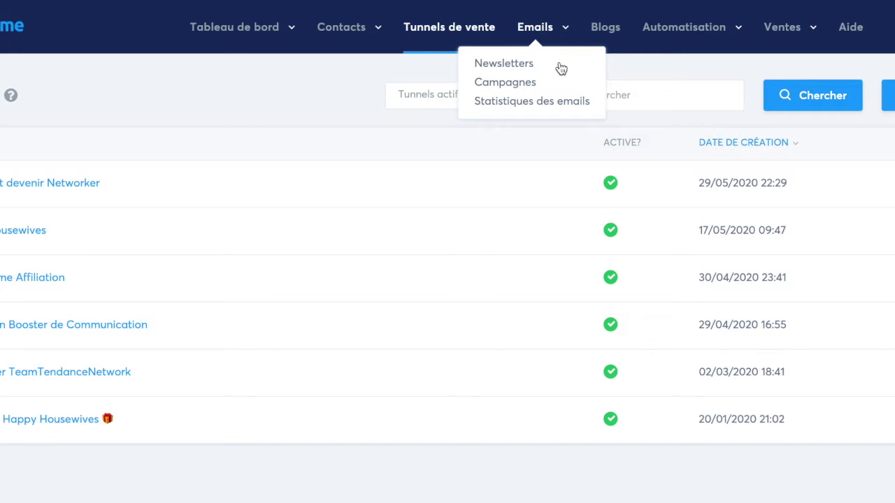
{"action": "mouse_move", "coordinate": [343, 28]}
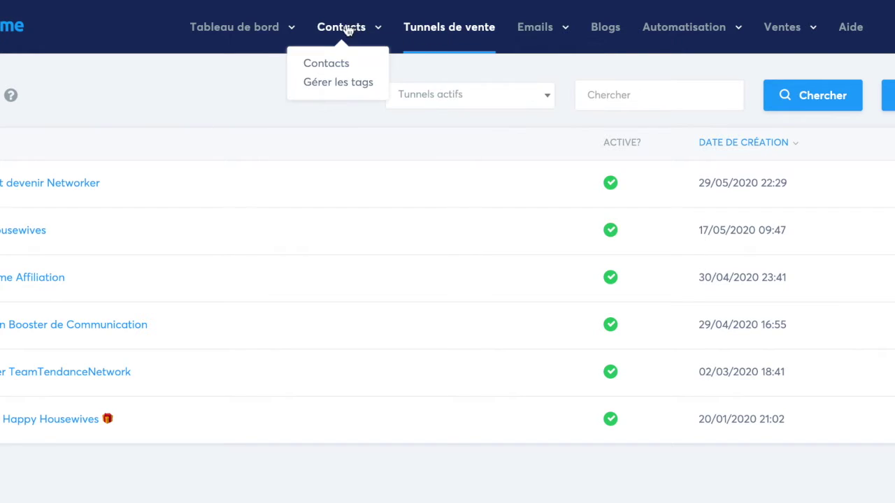
{"action": "left_click", "coordinate": [360, 86]}
{"action": "mouse_move", "coordinate": [544, 35]}
{"action": "mouse_move", "coordinate": [341, 32]}
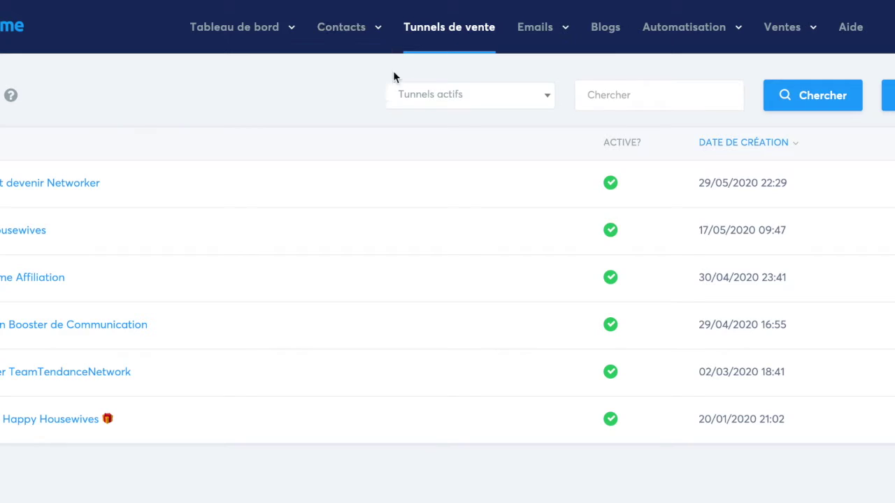
{"action": "mouse_move", "coordinate": [511, 52]}
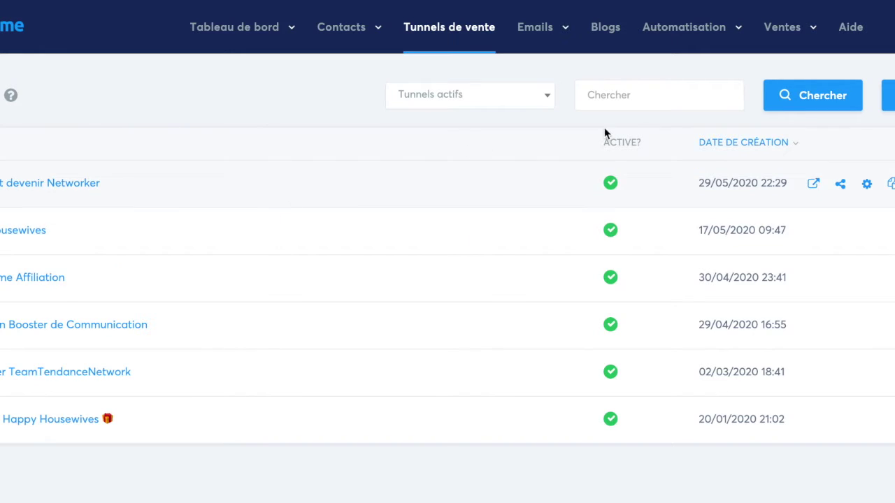
{"action": "mouse_move", "coordinate": [570, 45]}
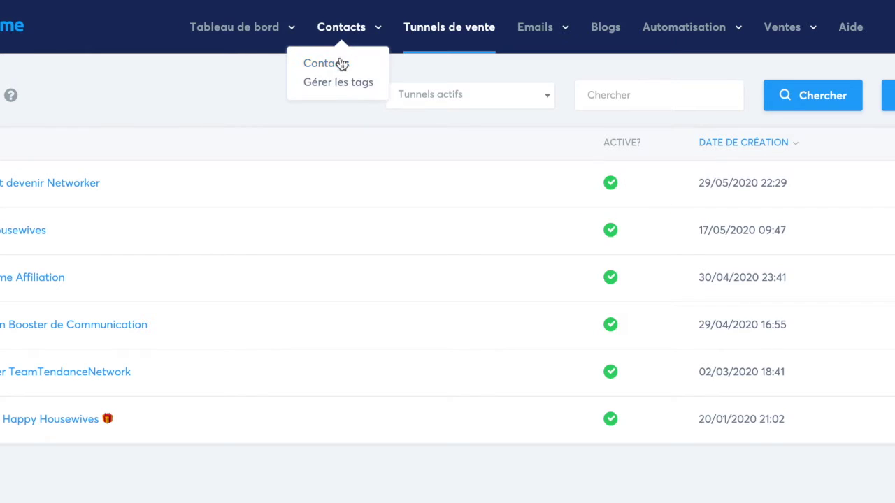
Step: Create a new contact tag named "Nouveau Youtube" and save it
{"action": "left_click", "coordinate": [358, 84]}
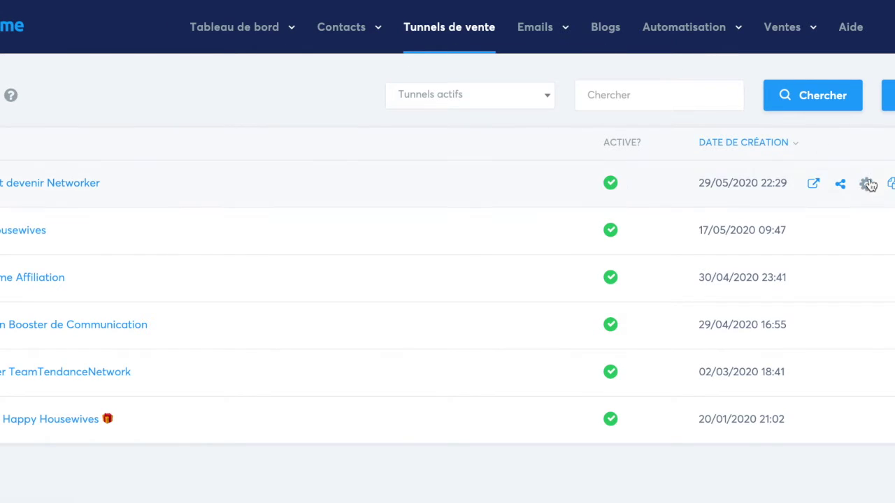
{"action": "mouse_move", "coordinate": [341, 27]}
{"action": "left_click", "coordinate": [332, 69]}
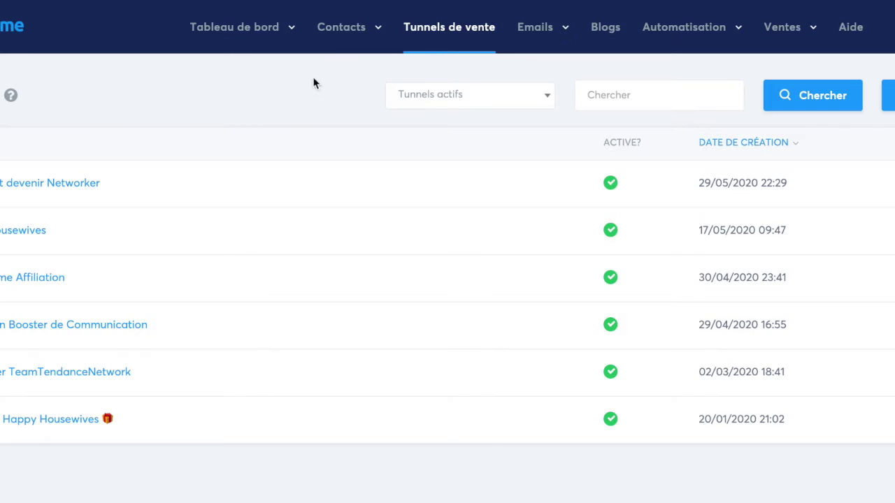
{"action": "left_click", "coordinate": [888, 95]}
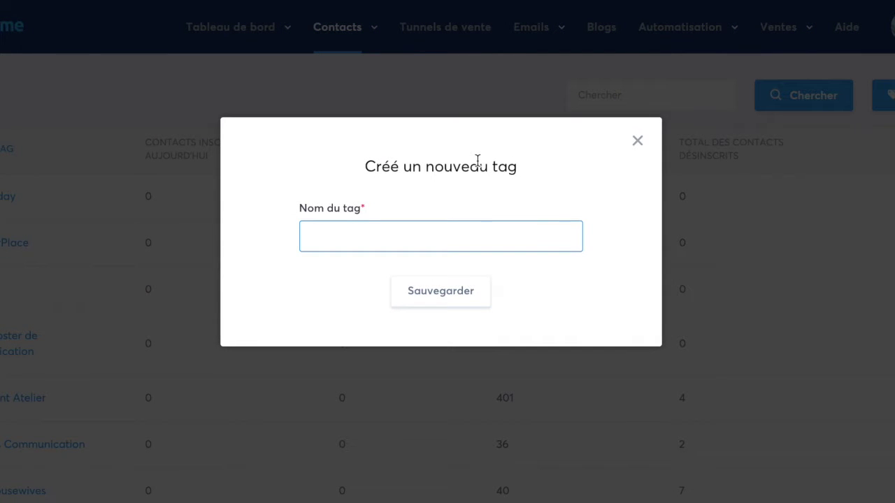
{"action": "left_click", "coordinate": [336, 245]}
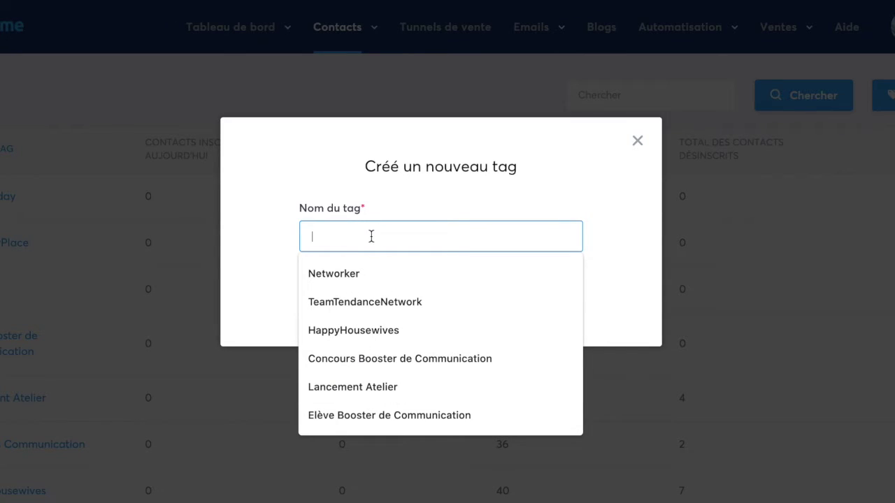
{"action": "type", "text": "Nouve"}
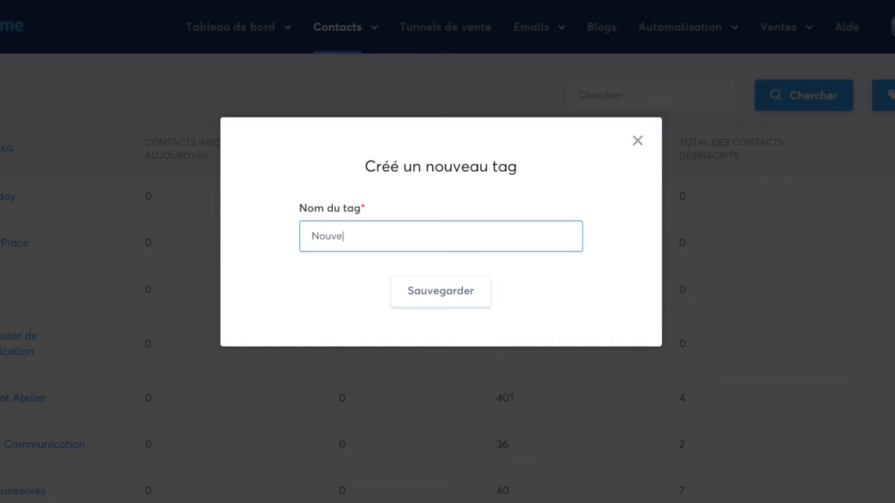
{"action": "type", "text": "au Youtube"}
{"action": "key", "text": "BackSpace"}
{"action": "type", "text": "e"}
{"action": "left_click", "coordinate": [426, 297]}
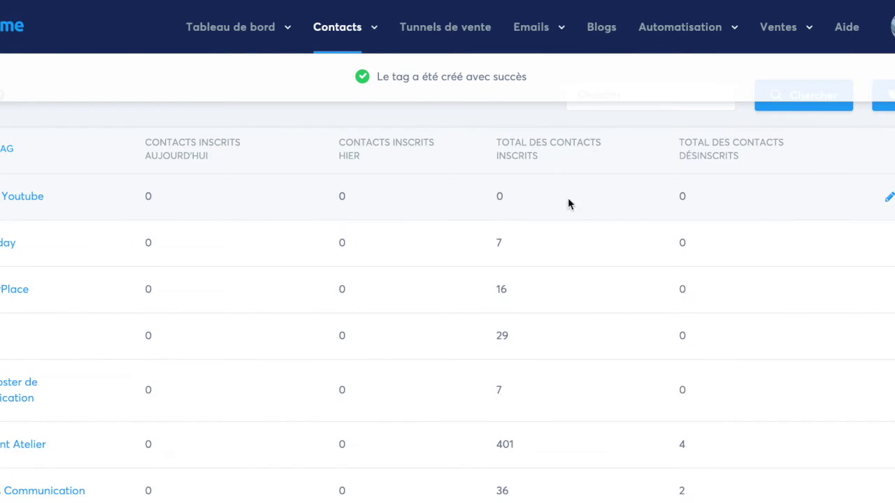
Step: Open the most recently added contact's record from the contact list and examine its details and assignable tags
{"action": "mouse_move", "coordinate": [338, 31]}
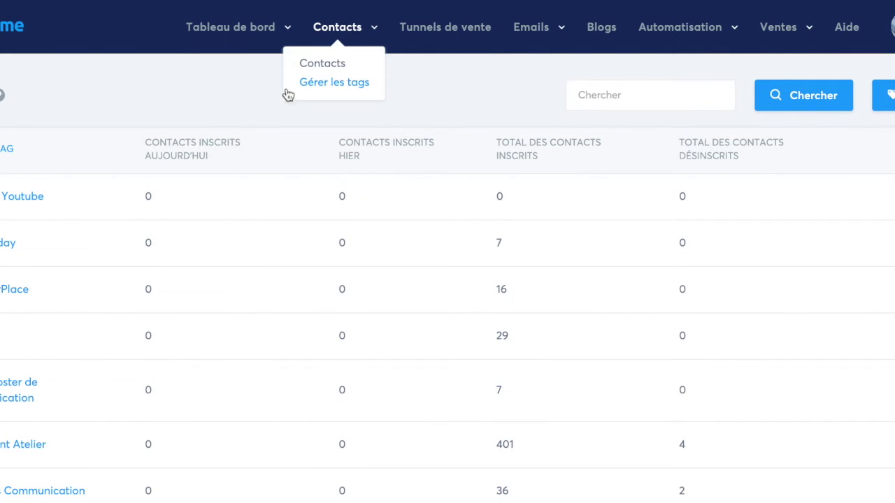
{"action": "left_click", "coordinate": [321, 68]}
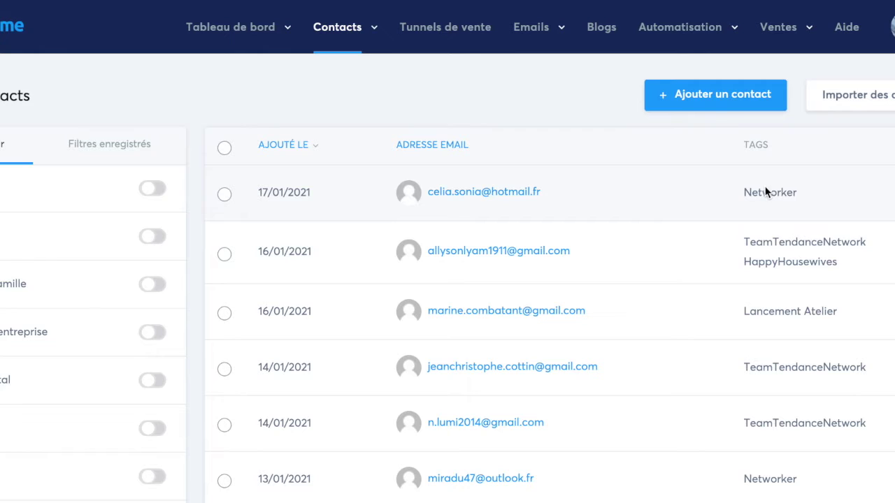
{"action": "left_click", "coordinate": [485, 191]}
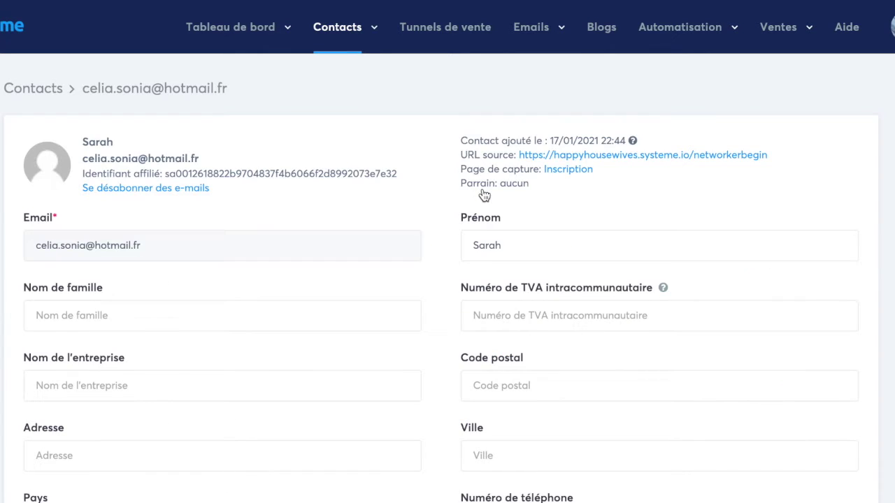
{"action": "scroll", "coordinate": [447, 280], "scroll_direction": "down", "scroll_amount": 5}
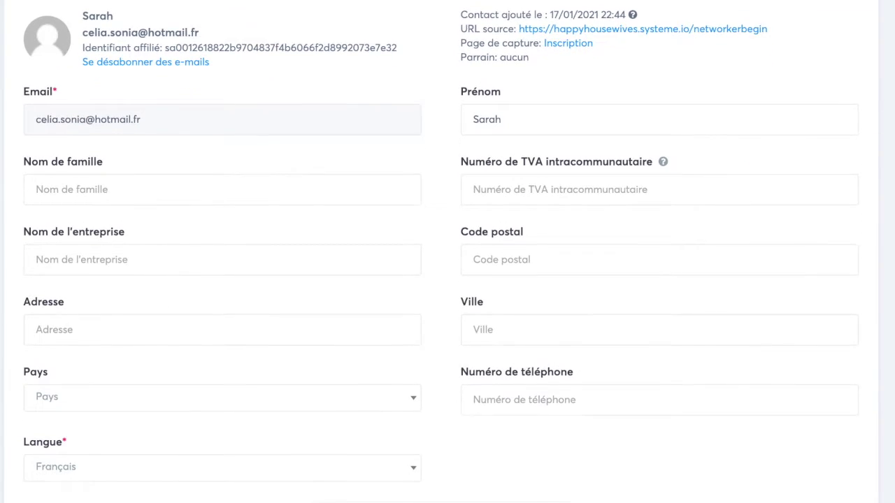
{"action": "scroll", "coordinate": [615, 268], "scroll_direction": "down", "scroll_amount": 2}
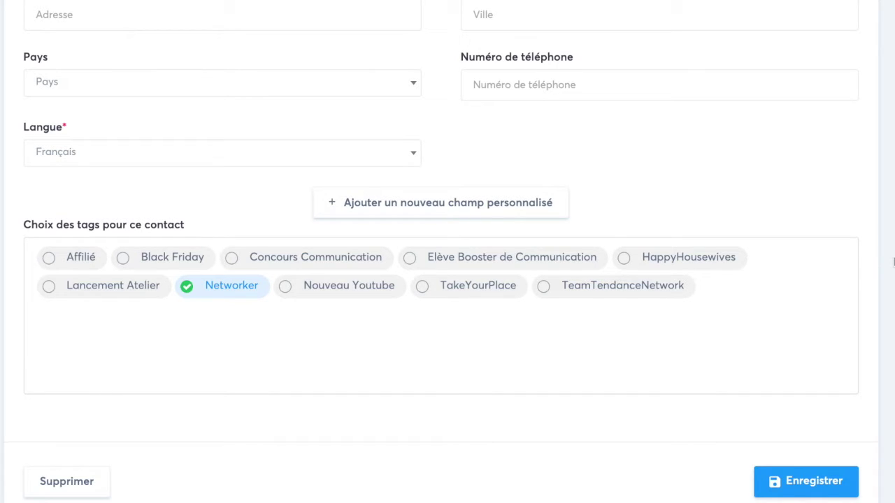
{"action": "scroll", "coordinate": [893, 263], "scroll_direction": "up", "scroll_amount": 6}
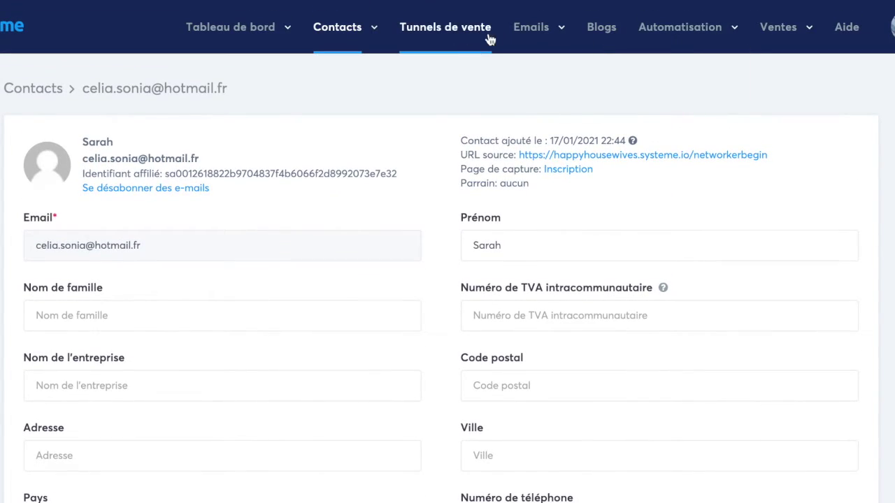
Step: Return to the list of sales funnels and look over the options offered under Ventes
{"action": "left_click", "coordinate": [455, 29]}
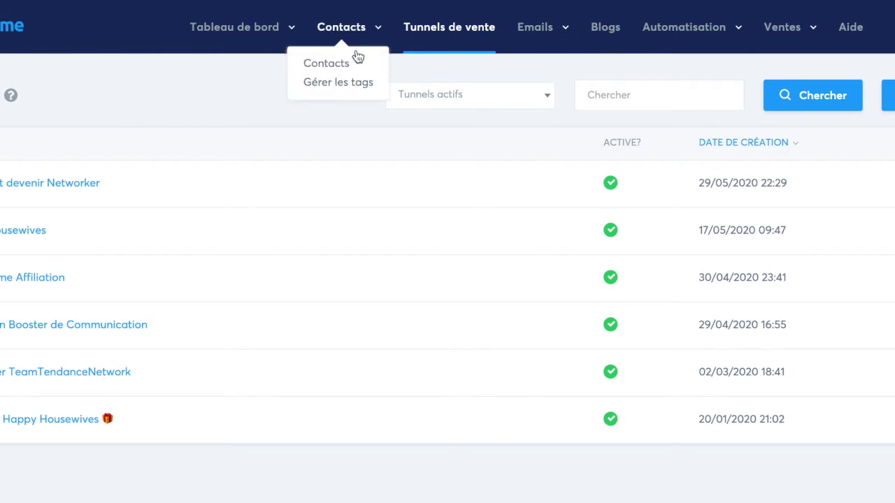
{"action": "mouse_move", "coordinate": [790, 32]}
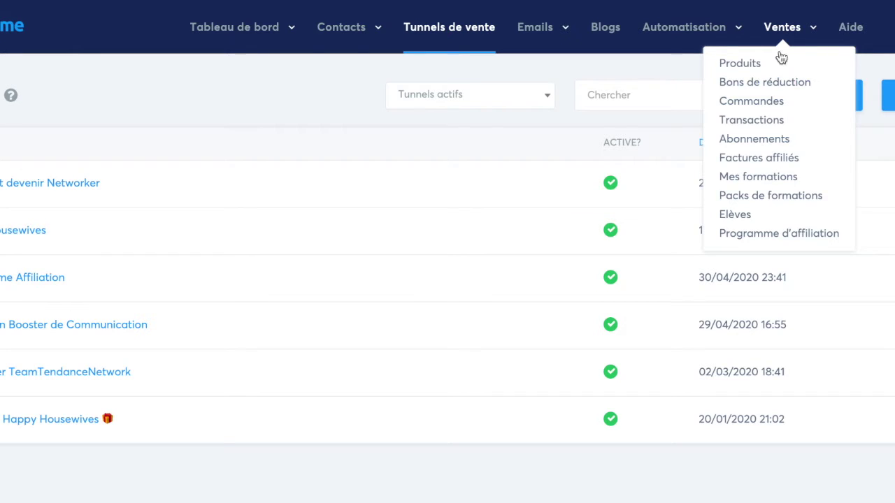
{"action": "mouse_move", "coordinate": [549, 32]}
Step: Browse the courses in Mes formations and open the Booster de Communication course
{"action": "mouse_move", "coordinate": [289, 33]}
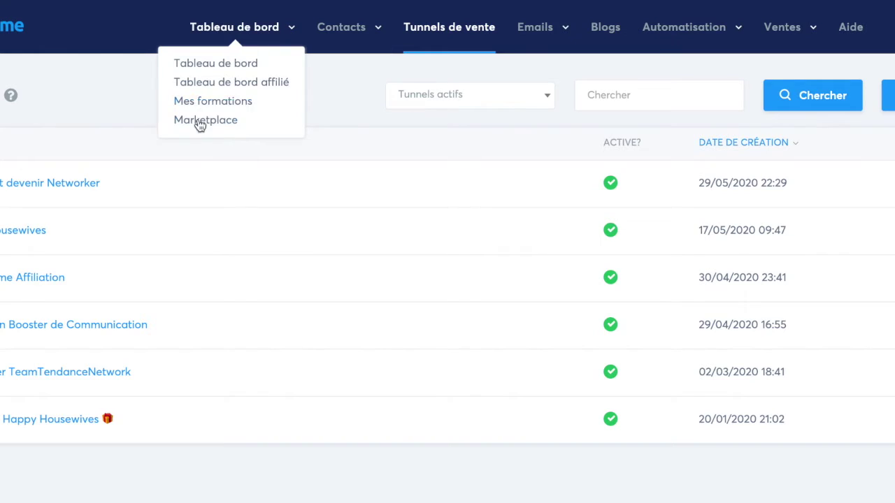
{"action": "left_click", "coordinate": [213, 103]}
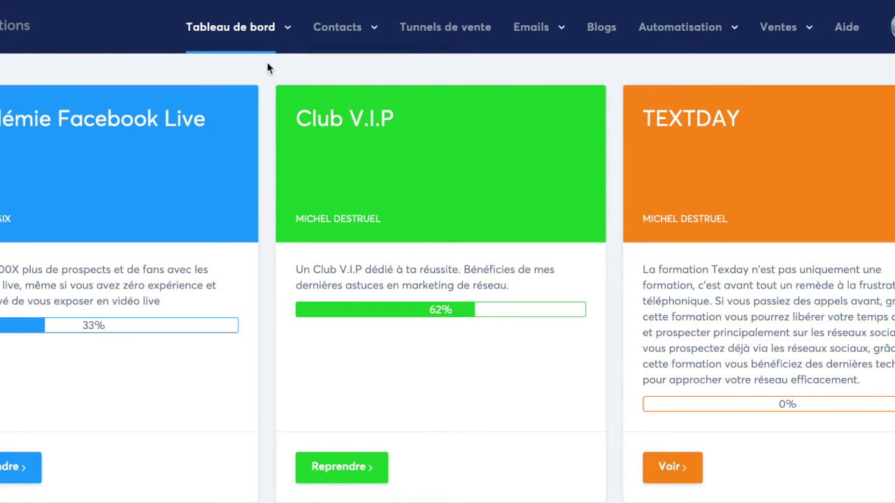
{"action": "scroll", "coordinate": [268, 68], "scroll_direction": "down", "scroll_amount": 6}
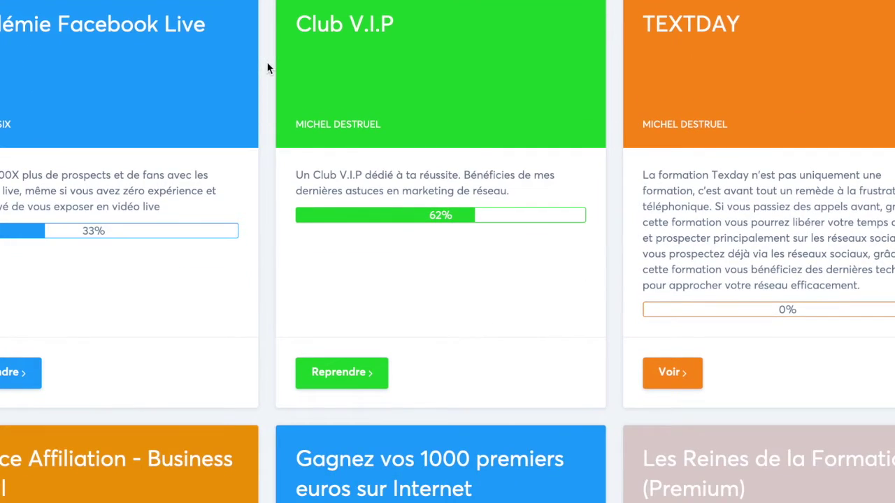
{"action": "scroll", "coordinate": [267, 68], "scroll_direction": "down", "scroll_amount": 4}
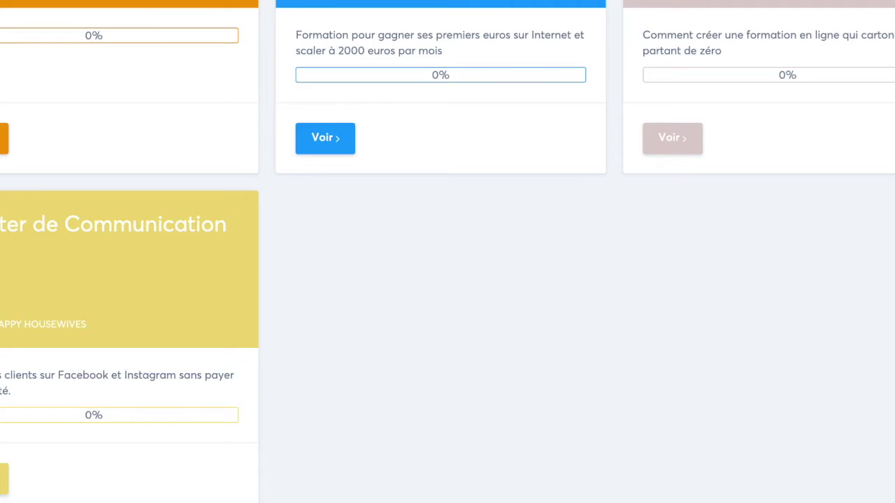
{"action": "left_click", "coordinate": [3, 479]}
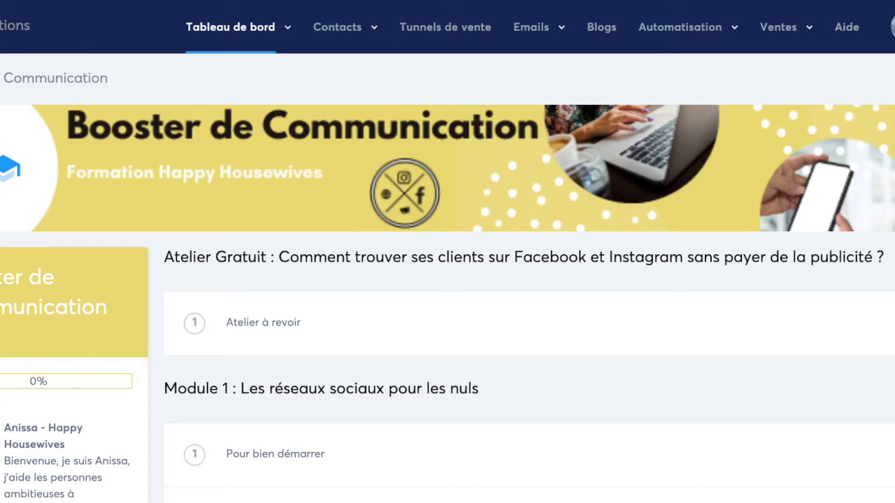
Step: Examine the modules, lessons and bonus section of the Booster de Communication course
{"action": "scroll", "coordinate": [447, 280], "scroll_direction": "down", "scroll_amount": 6}
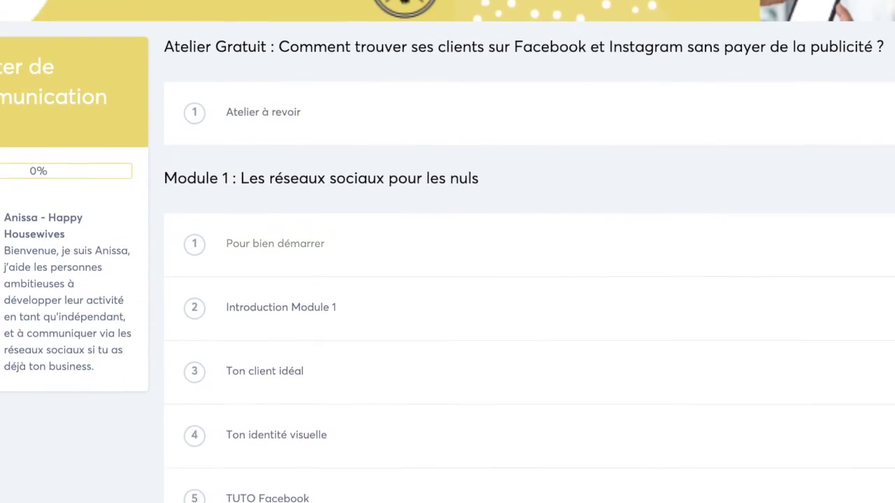
{"action": "scroll", "coordinate": [529, 280], "scroll_direction": "down", "scroll_amount": 8}
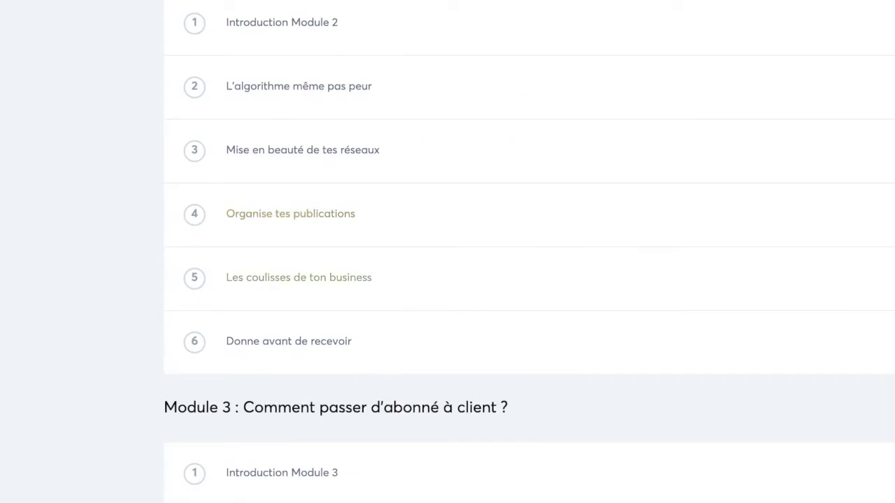
{"action": "scroll", "coordinate": [447, 280], "scroll_direction": "down", "scroll_amount": 9}
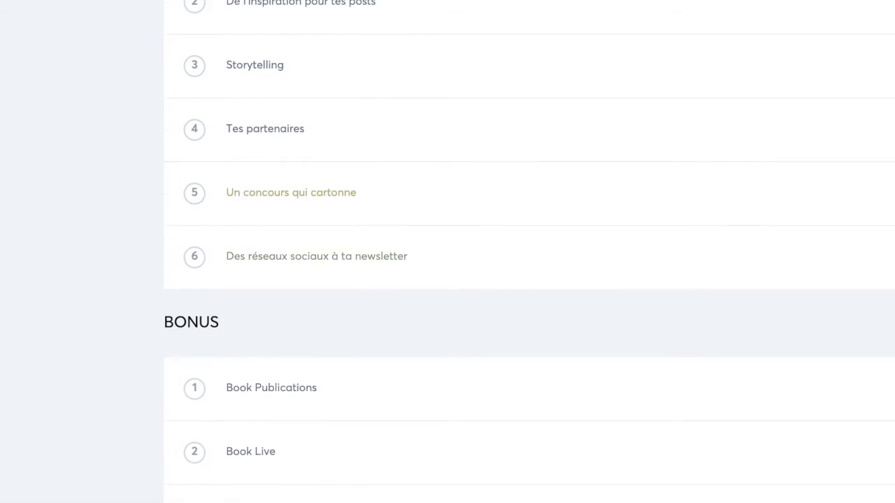
{"action": "scroll", "coordinate": [448, 279], "scroll_direction": "up", "scroll_amount": 8}
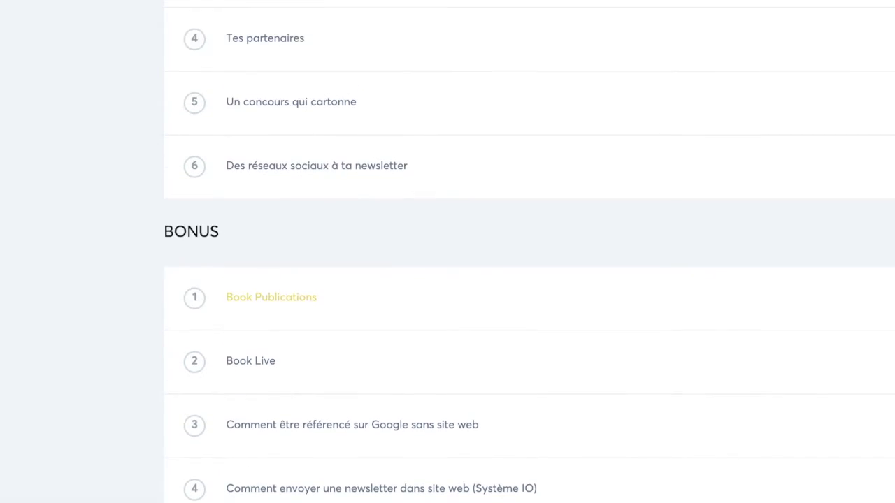
{"action": "scroll", "coordinate": [447, 280], "scroll_direction": "up", "scroll_amount": 12}
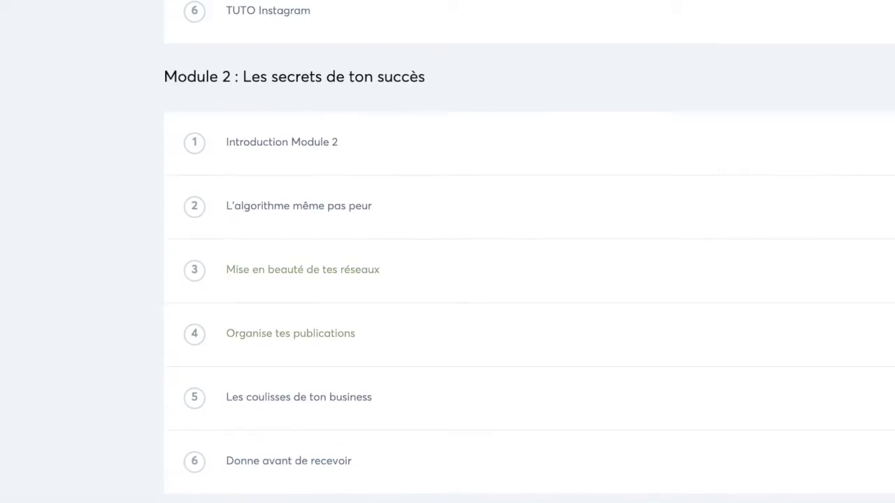
{"action": "scroll", "coordinate": [447, 280], "scroll_direction": "up", "scroll_amount": 3}
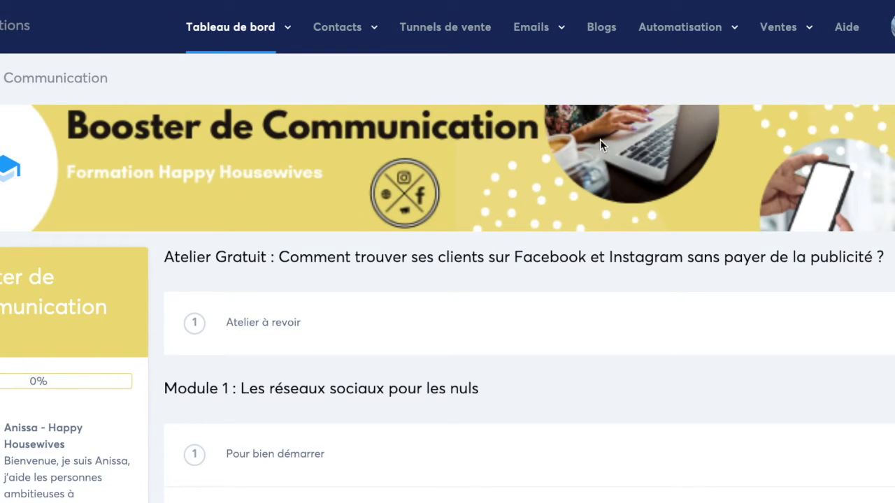
{"action": "mouse_move", "coordinate": [780, 32]}
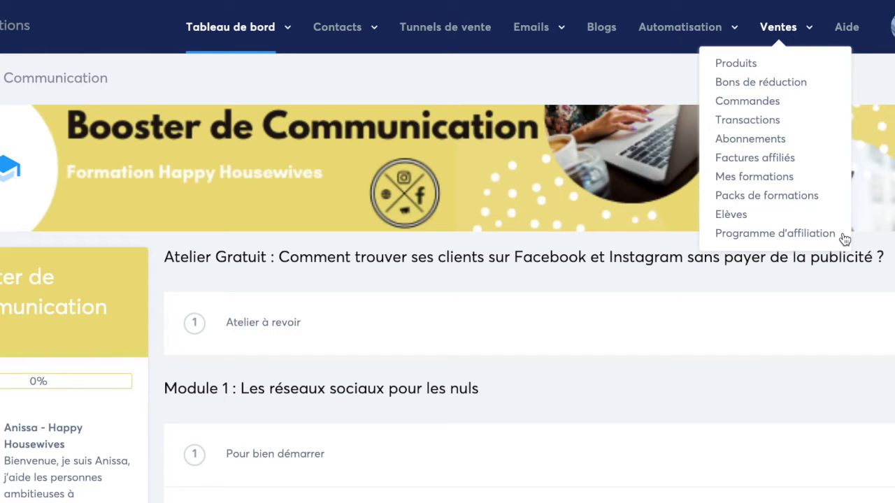
{"action": "left_click", "coordinate": [815, 26]}
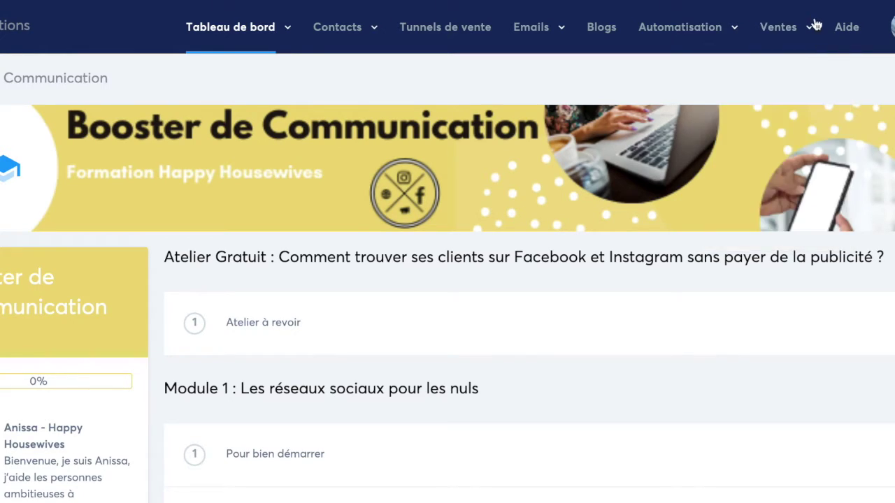
Step: Open the Marketplace and look through the affiliate offers with their categories and commission rates
{"action": "mouse_move", "coordinate": [216, 56]}
{"action": "left_click", "coordinate": [219, 127]}
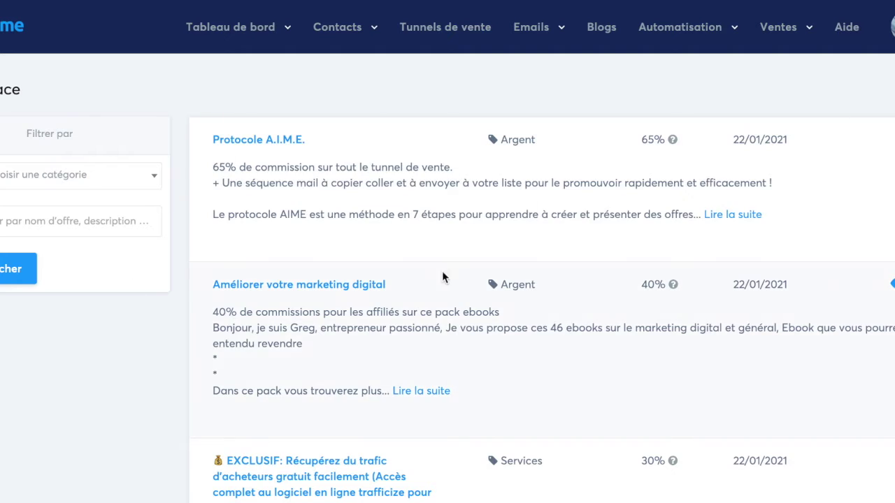
{"action": "scroll", "coordinate": [147, 366], "scroll_direction": "down", "scroll_amount": 2}
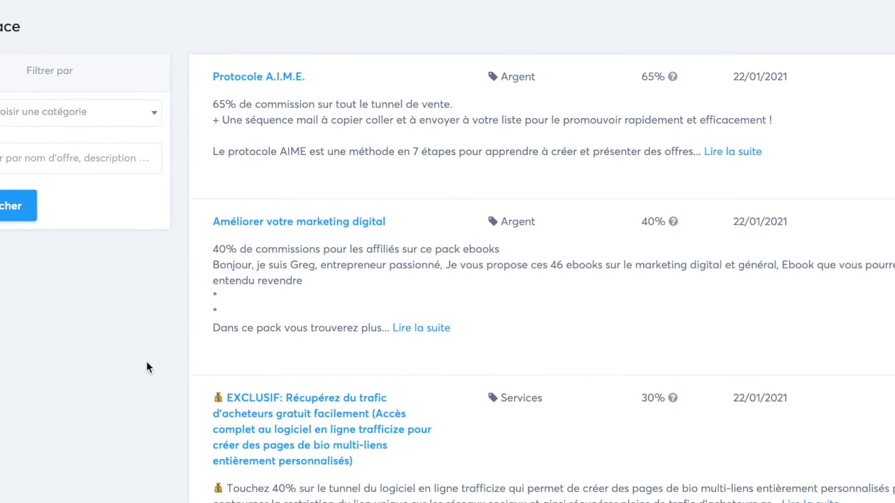
{"action": "scroll", "coordinate": [146, 364], "scroll_direction": "down", "scroll_amount": 3}
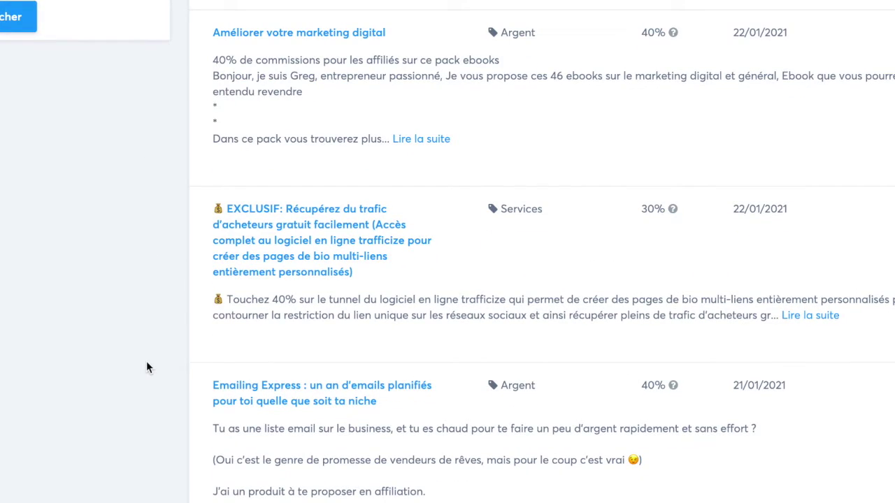
Step: Read through the remaining affiliate offers on the first Marketplace page, down to Formule Instagram, and return to the start of the list
{"action": "scroll", "coordinate": [146, 367], "scroll_direction": "down", "scroll_amount": 2}
{"action": "scroll", "coordinate": [146, 367], "scroll_direction": "down", "scroll_amount": 1}
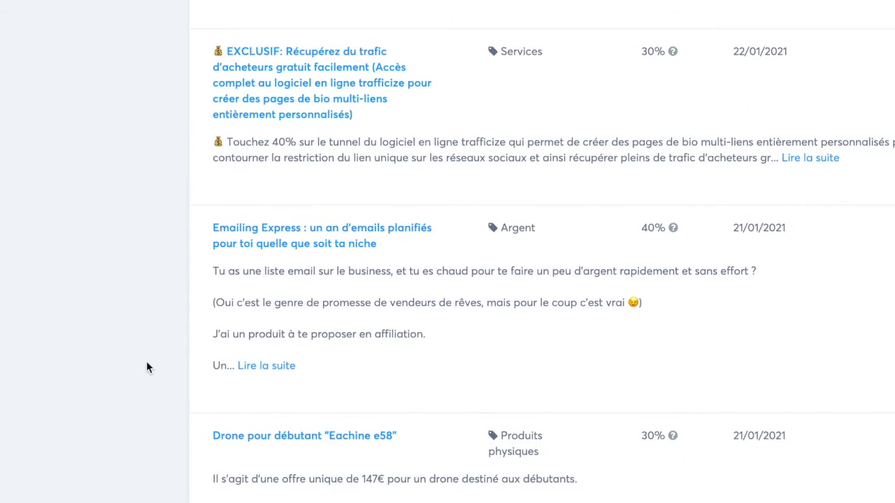
{"action": "scroll", "coordinate": [146, 367], "scroll_direction": "down", "scroll_amount": 1}
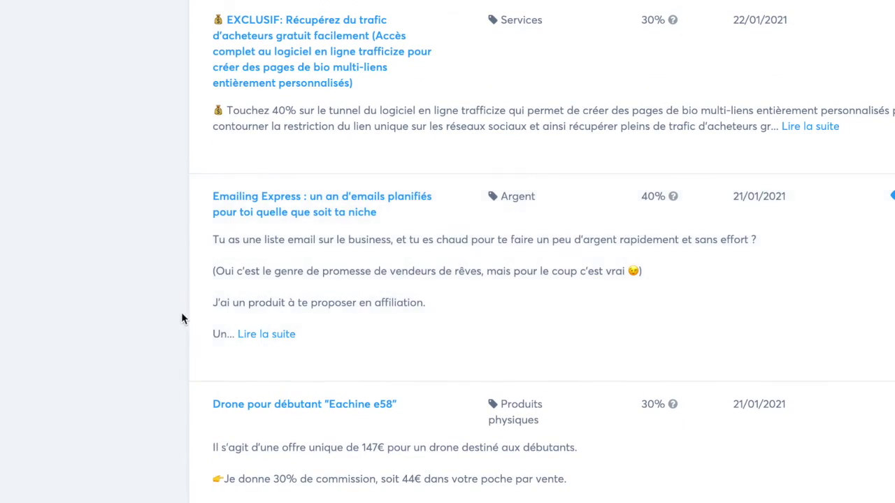
{"action": "scroll", "coordinate": [181, 312], "scroll_direction": "down", "scroll_amount": 3}
{"action": "scroll", "coordinate": [181, 312], "scroll_direction": "down", "scroll_amount": 6}
{"action": "scroll", "coordinate": [181, 313], "scroll_direction": "down", "scroll_amount": 4}
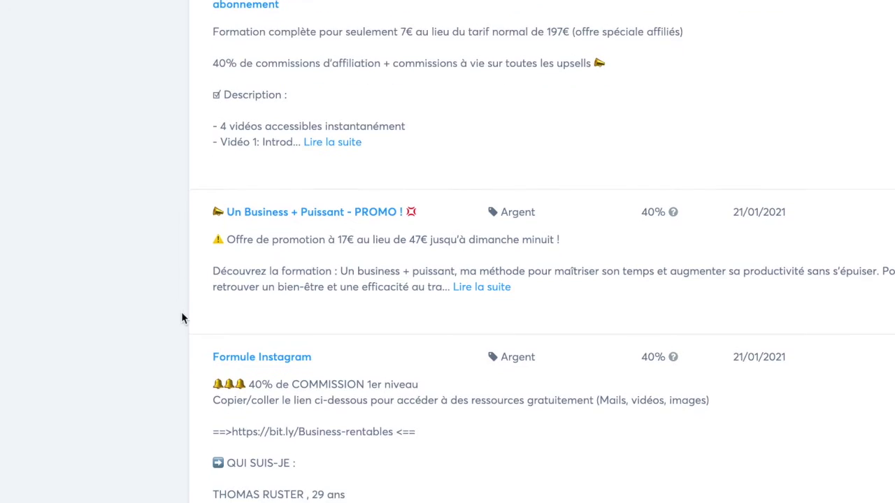
{"action": "scroll", "coordinate": [181, 312], "scroll_direction": "down", "scroll_amount": 3}
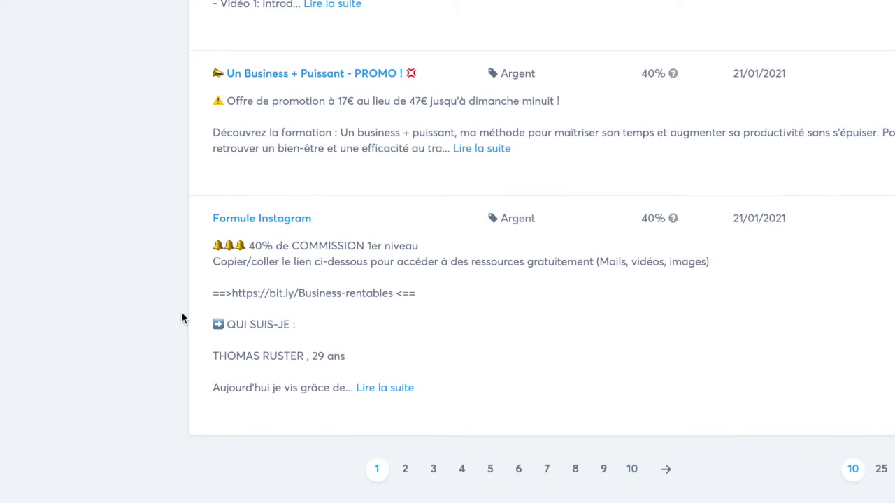
{"action": "scroll", "coordinate": [121, 206], "scroll_direction": "up", "scroll_amount": 2}
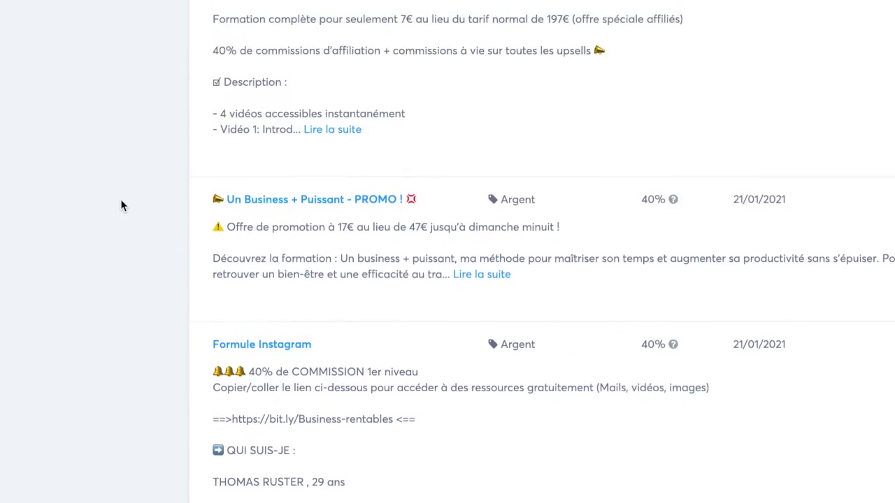
{"action": "scroll", "coordinate": [121, 206], "scroll_direction": "up", "scroll_amount": 11}
{"action": "scroll", "coordinate": [121, 205], "scroll_direction": "up", "scroll_amount": 8}
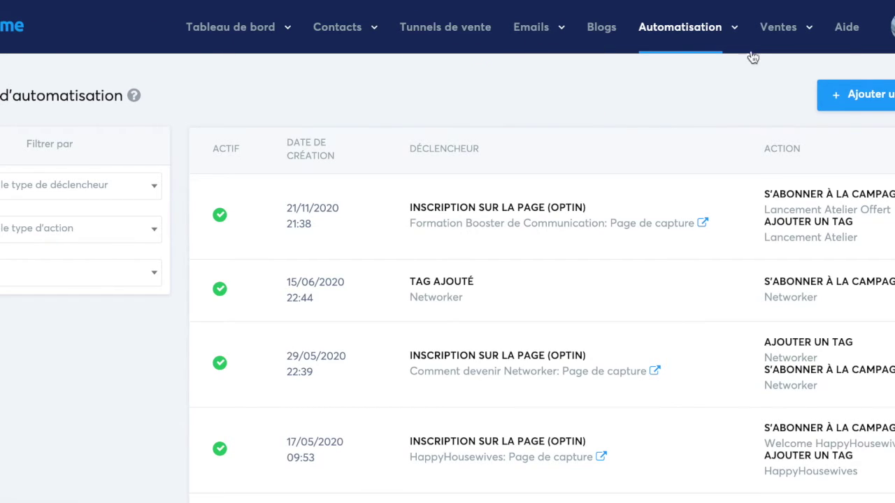
Step: Open Mon abonnement and compare the Startup, Webinar and Entreprise plans by price, contacts and included features
{"action": "mouse_move", "coordinate": [552, 34]}
{"action": "mouse_move", "coordinate": [680, 34]}
{"action": "mouse_move", "coordinate": [533, 57]}
{"action": "mouse_move", "coordinate": [786, 35]}
{"action": "mouse_move", "coordinate": [889, 28]}
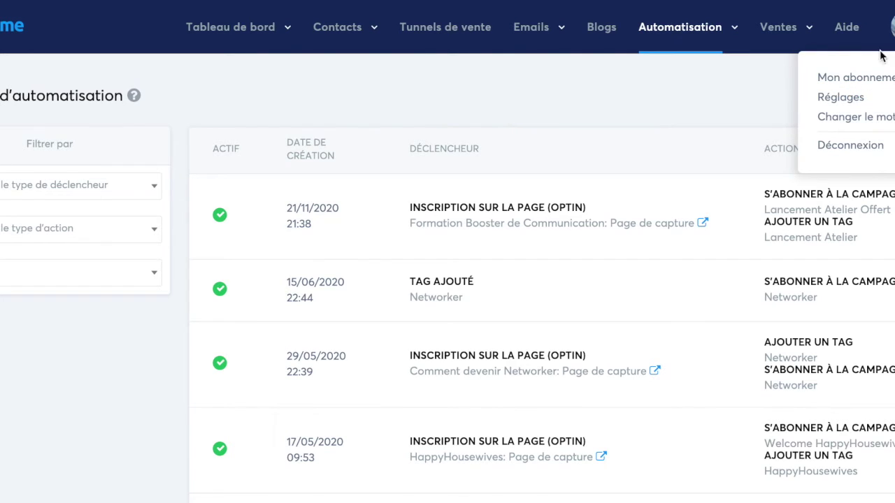
{"action": "left_click", "coordinate": [863, 78]}
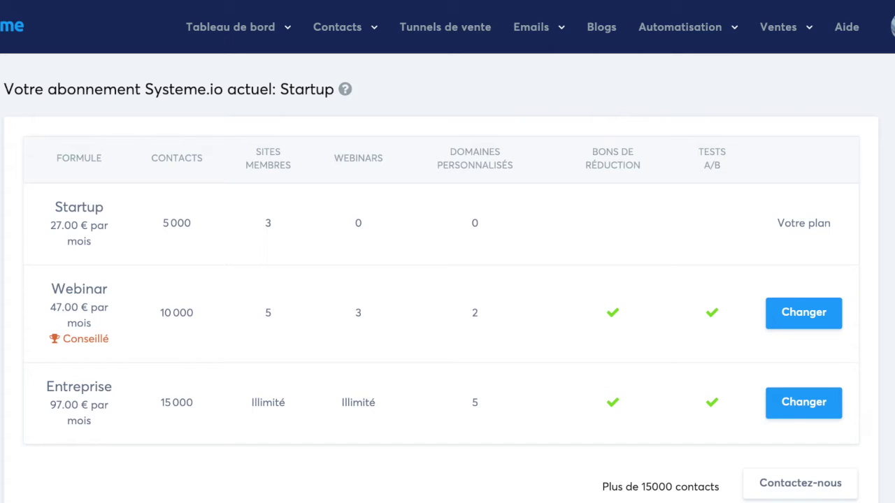
{"action": "scroll", "coordinate": [448, 279], "scroll_direction": "down", "scroll_amount": 1}
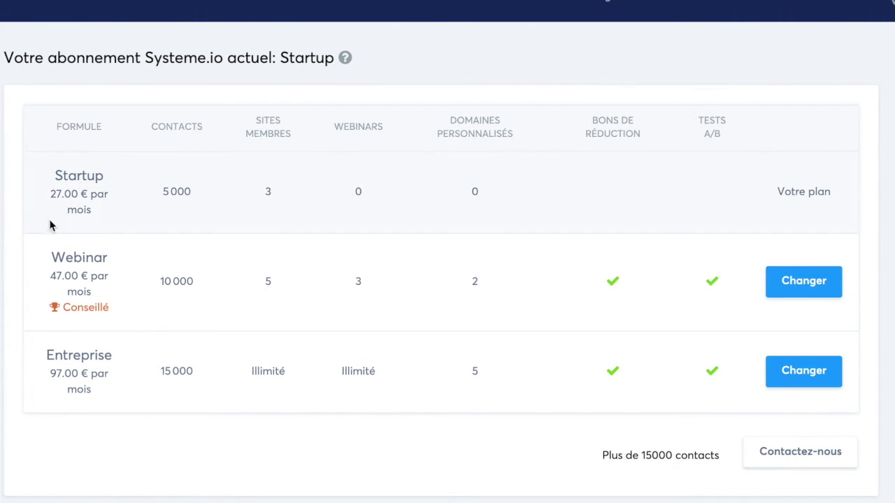